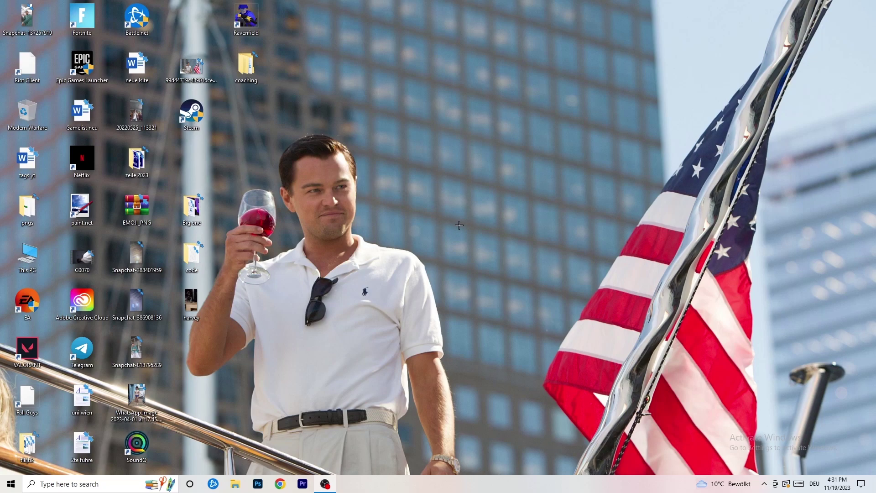
# Open the NVIDIA Control Panel and start creating a custom resolution for the display
pyautogui.rightClick(471, 163)
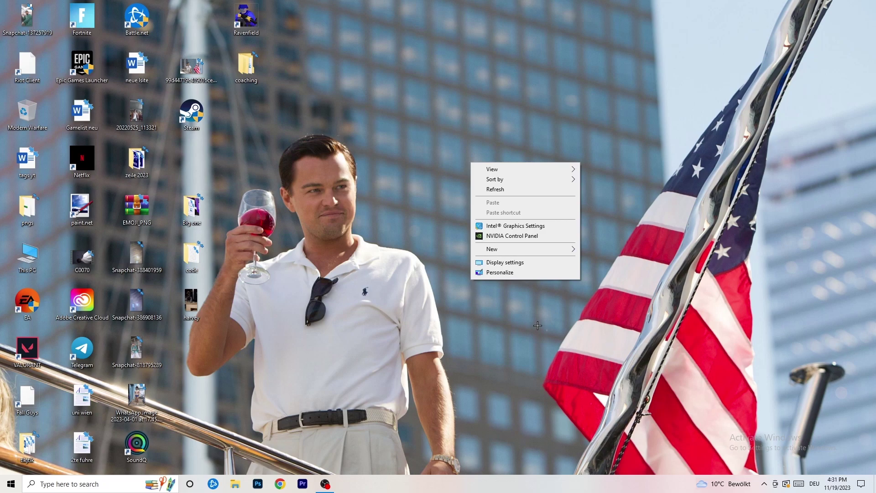
pyautogui.click(502, 236)
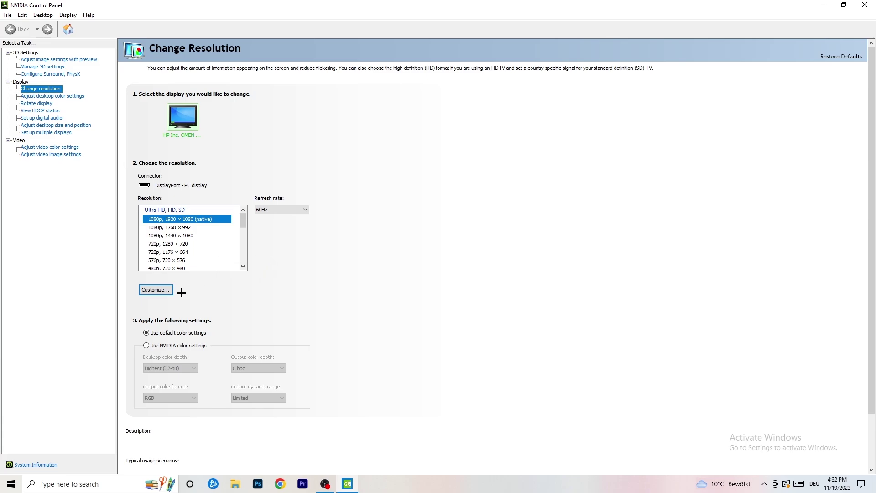
pyautogui.click(160, 289)
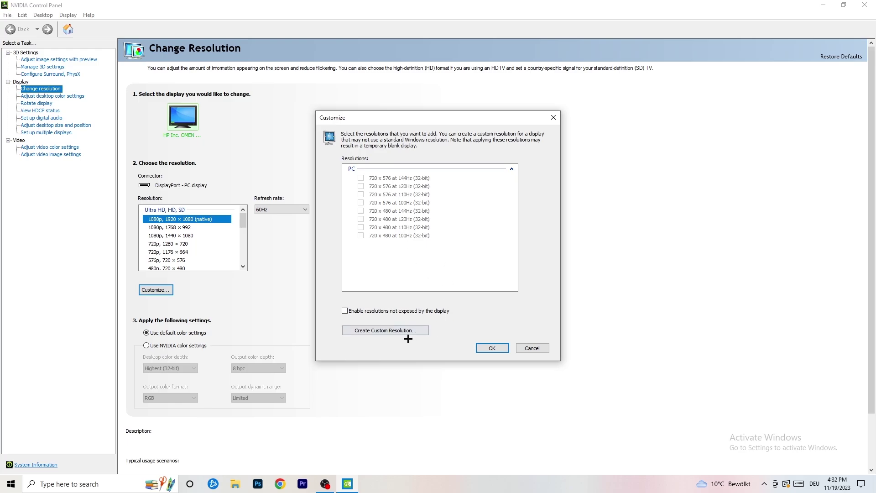
pyautogui.click(400, 329)
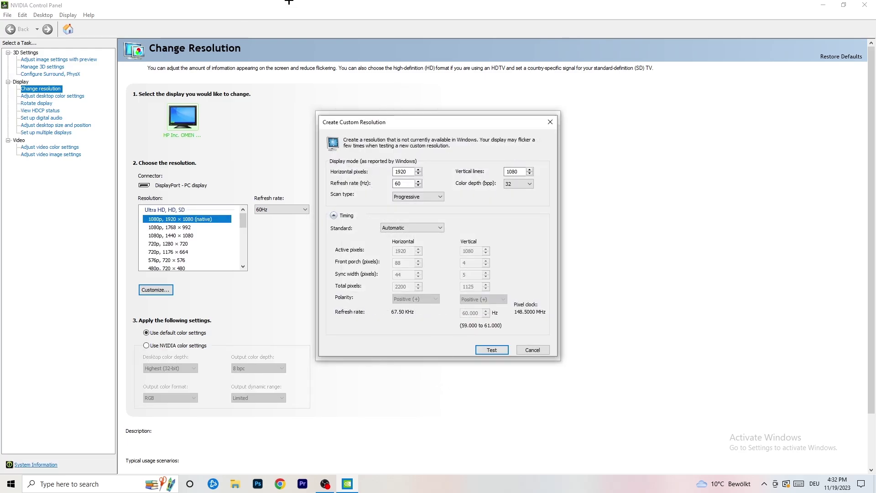
# Set the custom resolution to 1440 horizontal pixels by 1040 vertical lines and check its scan type
pyautogui.doubleClick(410, 172)
pyautogui.write('1140')
pyautogui.press('Tab')
pyautogui.write('1040')
pyautogui.click(416, 197)
pyautogui.click(477, 205)
# Set the custom resolution's timing standard to CVT reduced blank
pyautogui.click(423, 228)
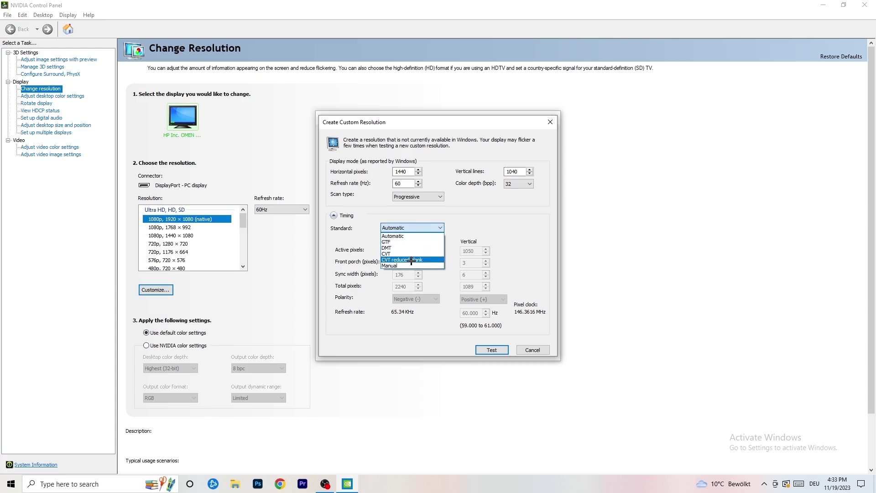
pyautogui.click(483, 233)
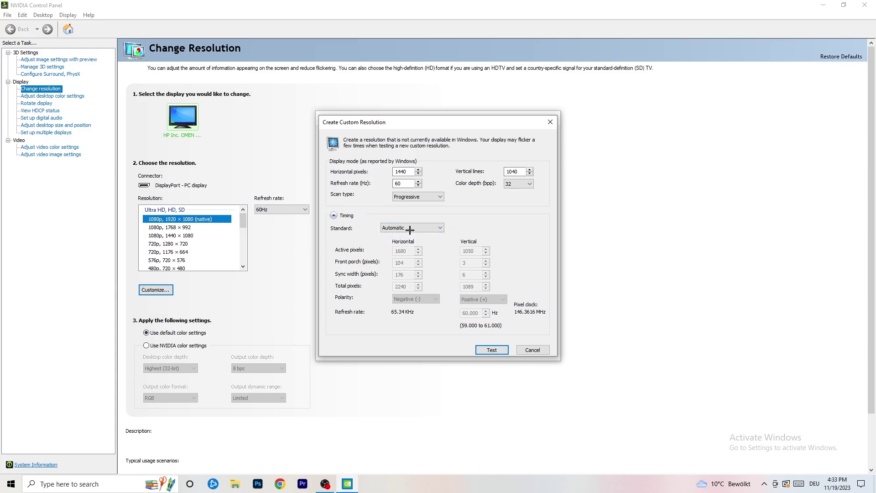
pyautogui.click(411, 228)
pyautogui.click(504, 219)
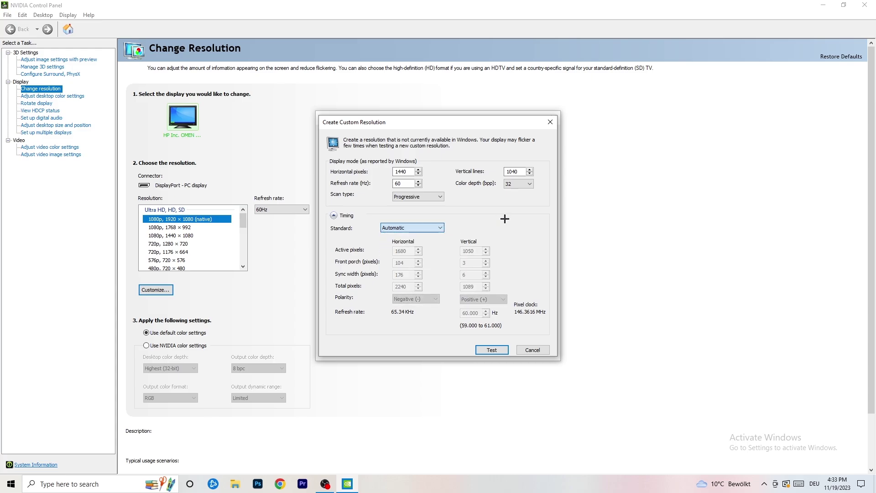
pyautogui.click(410, 228)
pyautogui.click(413, 254)
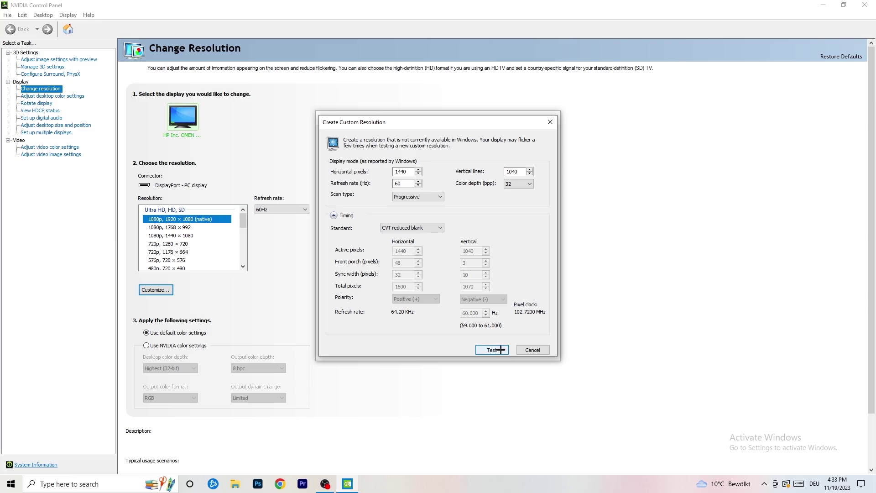
# Discard the custom resolution and close the NVIDIA Control Panel
pyautogui.click(554, 118)
pyautogui.click(554, 118)
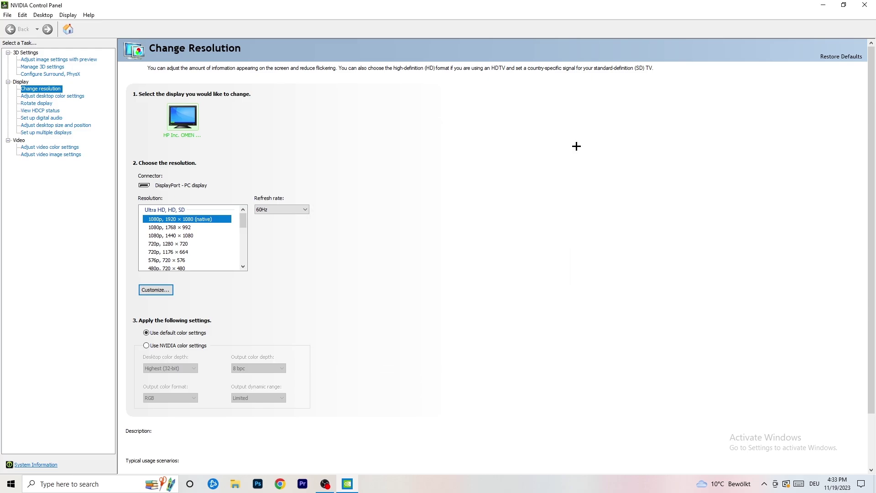
pyautogui.click(865, 4)
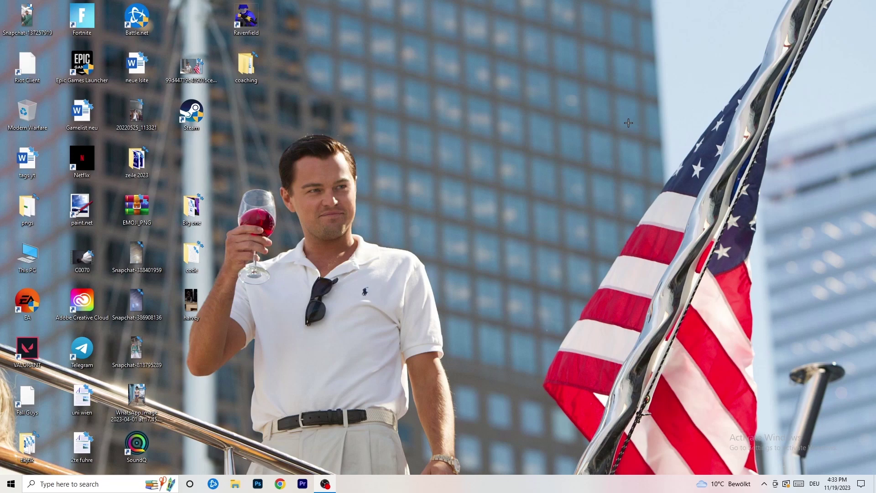
# Open the Windows display settings and review the color profile and the scaling options for text and apps
pyautogui.click(11, 484)
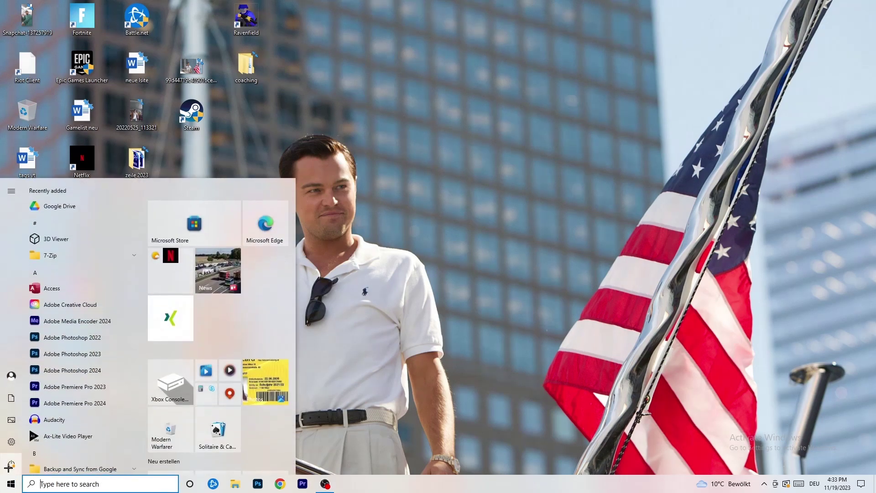
pyautogui.click(12, 441)
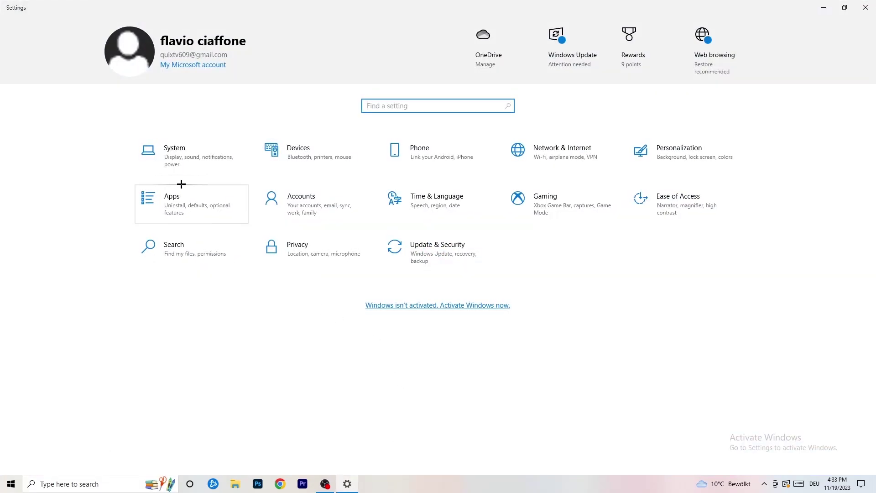
pyautogui.click(190, 165)
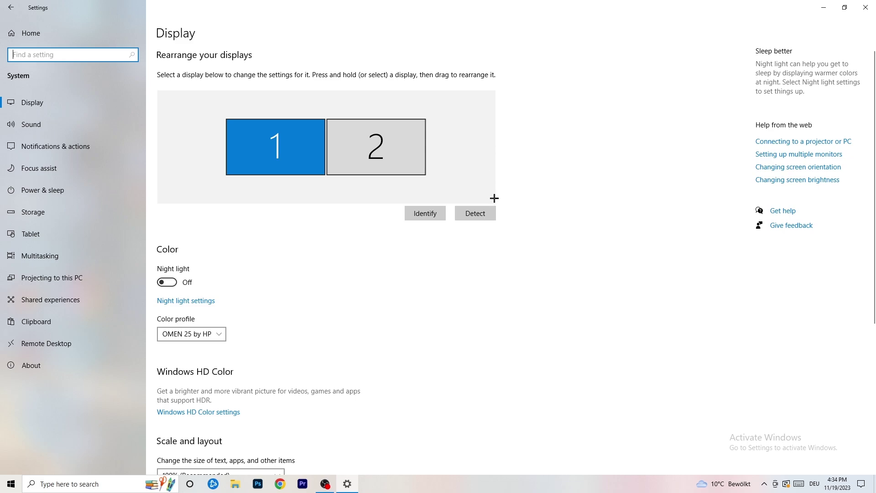
pyautogui.scroll(-5, 287, 210)
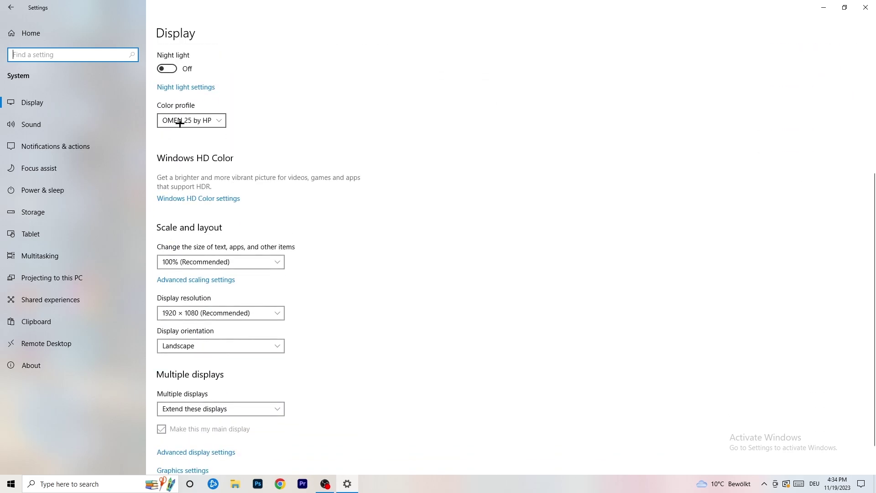
pyautogui.click(203, 120)
pyautogui.click(203, 120)
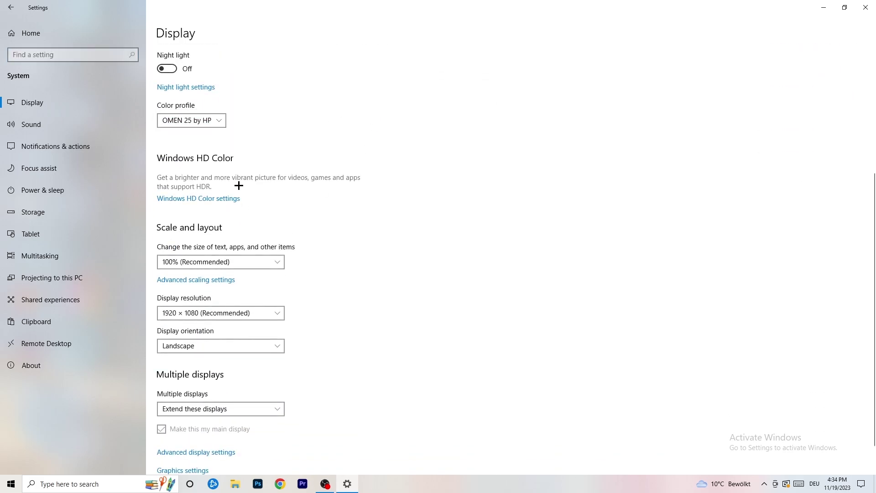
pyautogui.scroll(-1, 202, 206)
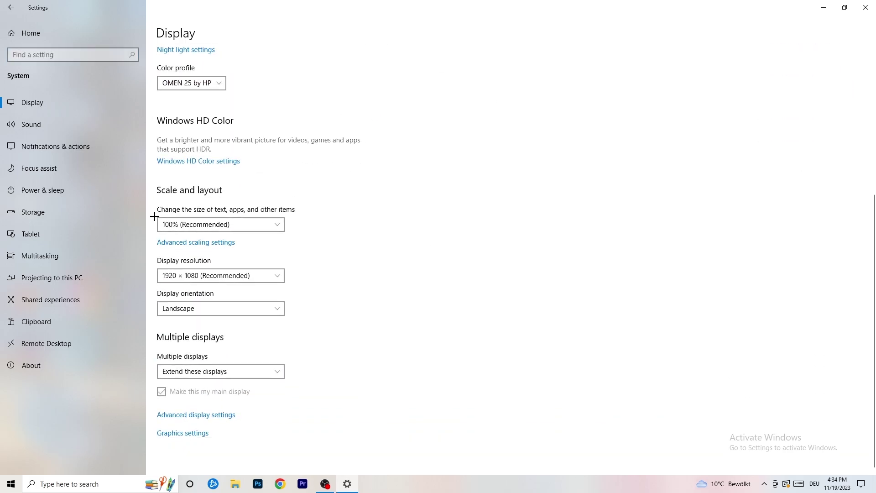
pyautogui.click(279, 221)
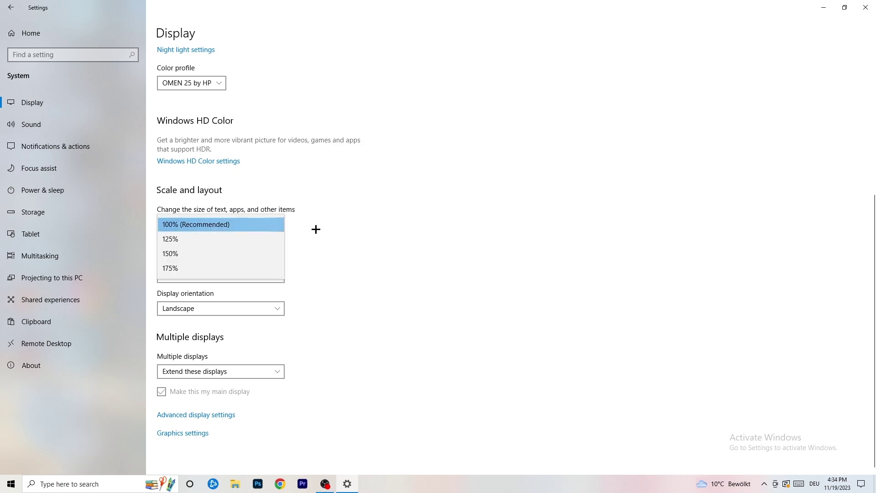
pyautogui.click(430, 214)
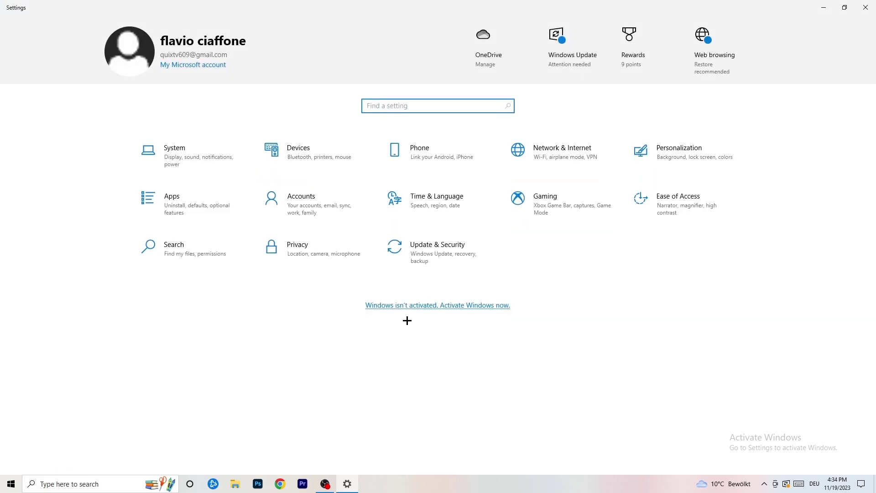
# Check the Game Mode setting in the Windows gaming settings and close Settings
pyautogui.click(561, 217)
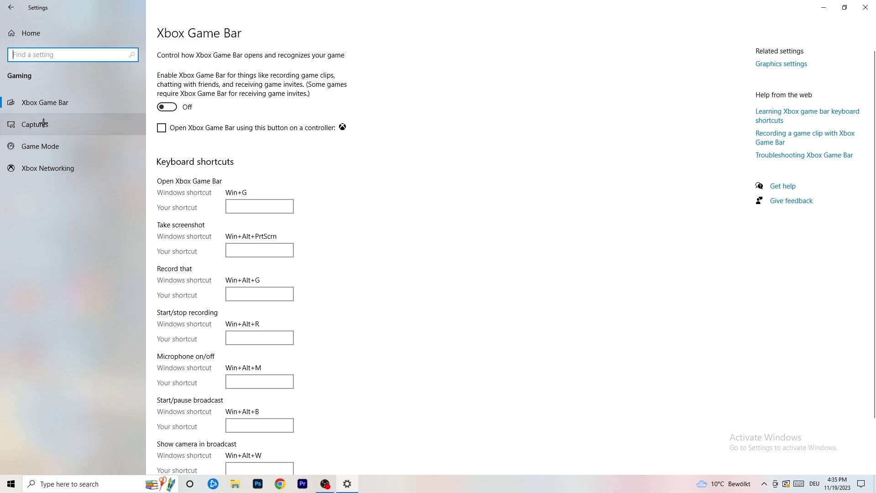
pyautogui.click(48, 146)
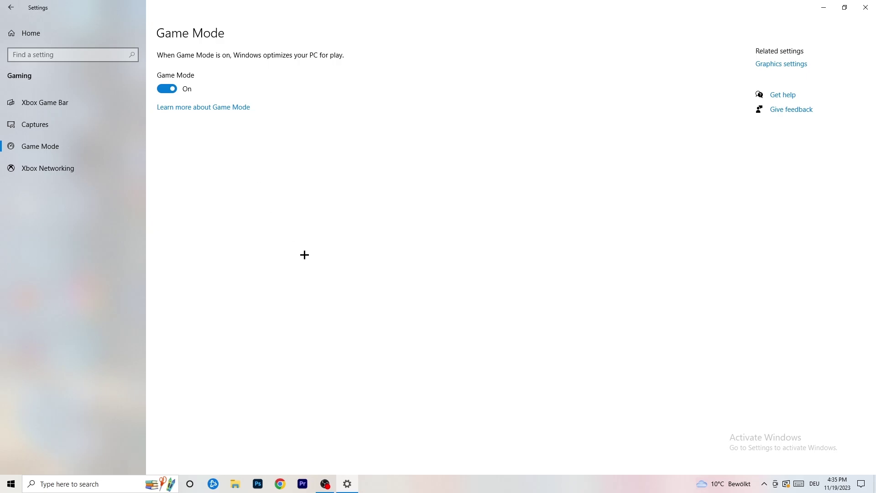
pyautogui.click(866, 7)
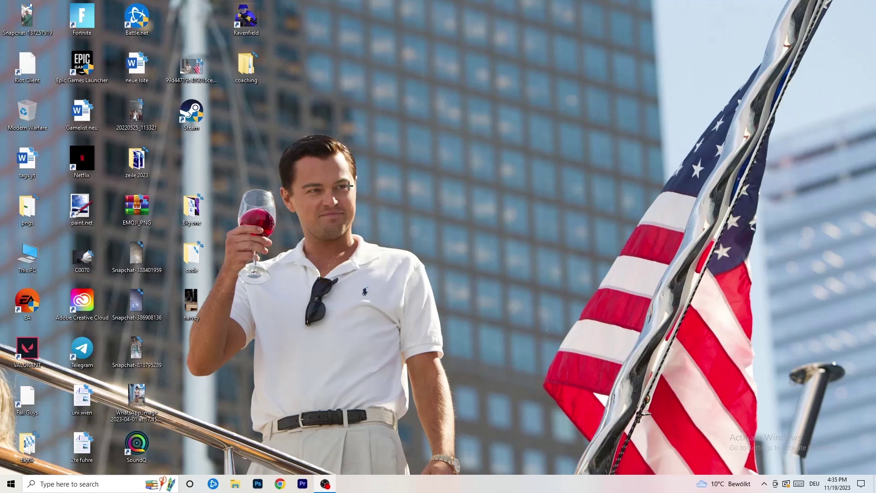
# Move the Steam shortcut to an empty desktop area and review the compatibility mode and administrator options in its properties
pyautogui.moveTo(171, 108); pyautogui.dragTo(445, 156)
pyautogui.rightClick(469, 159)
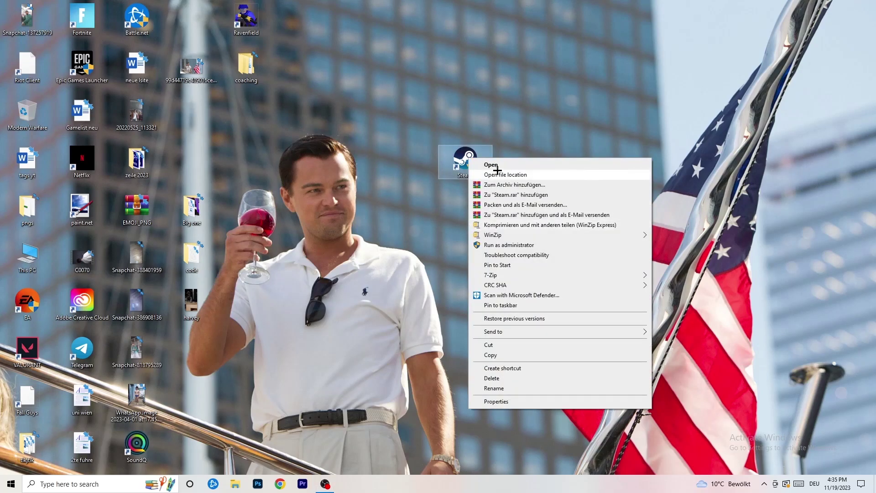
pyautogui.click(527, 402)
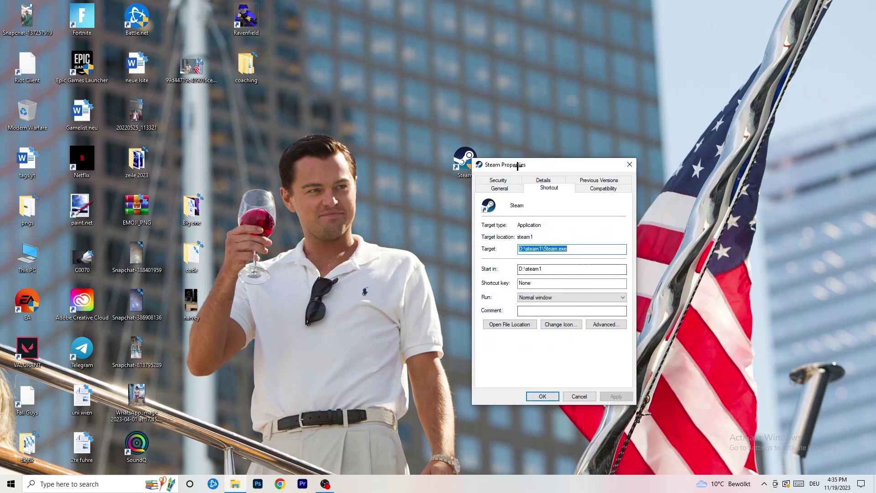
pyautogui.moveTo(520, 162); pyautogui.dragTo(376, 89)
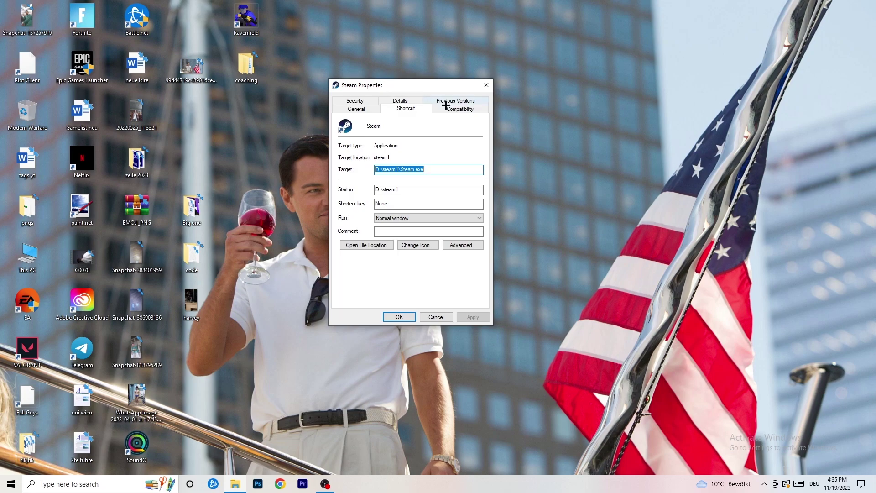
pyautogui.click(468, 108)
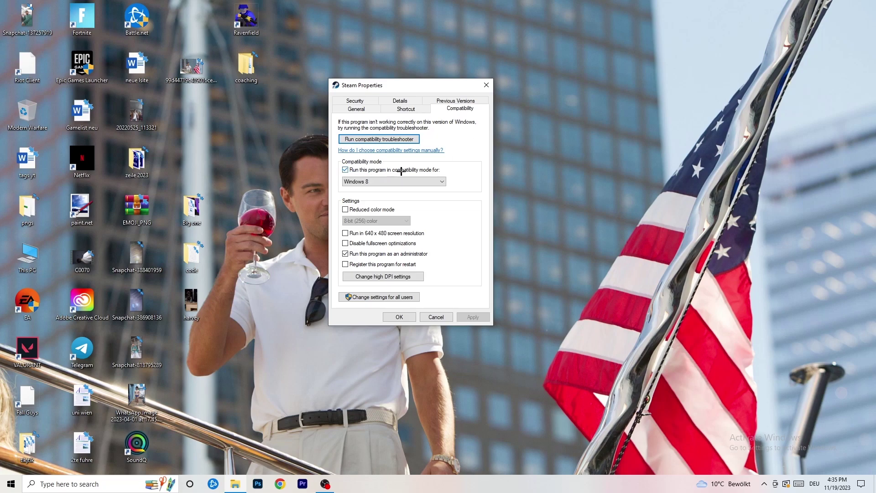
pyautogui.click(413, 182)
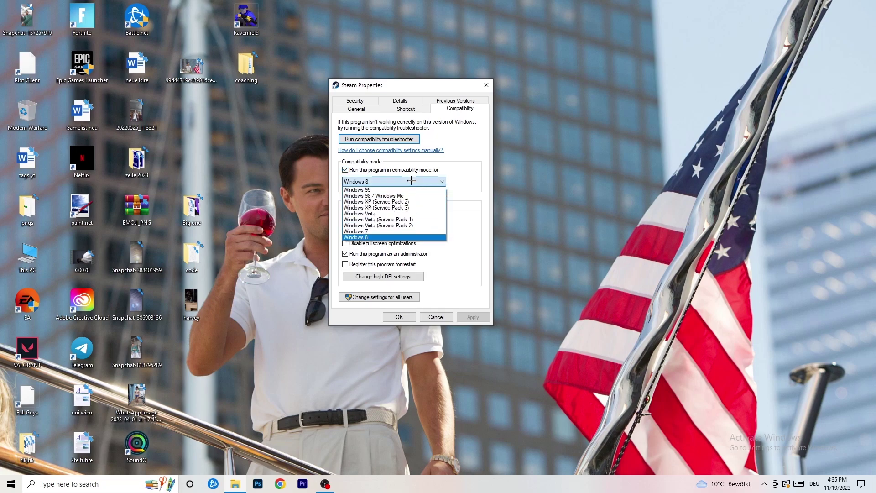
pyautogui.click(487, 175)
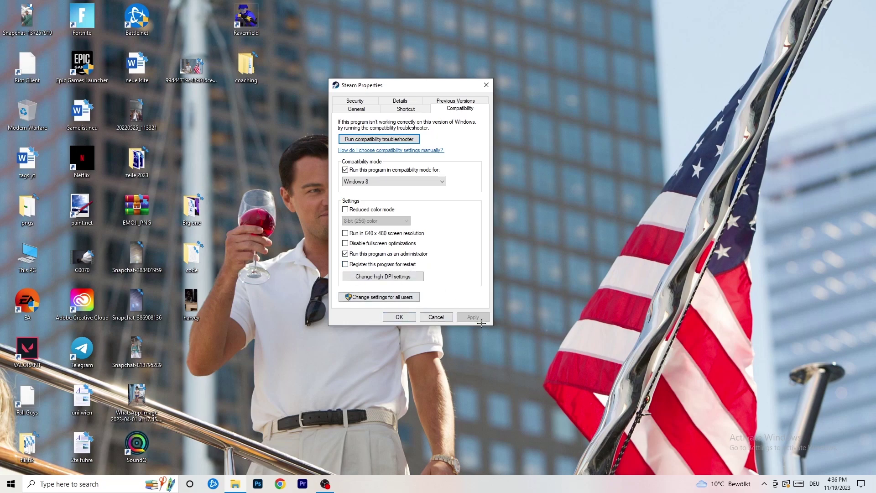
pyautogui.click(385, 315)
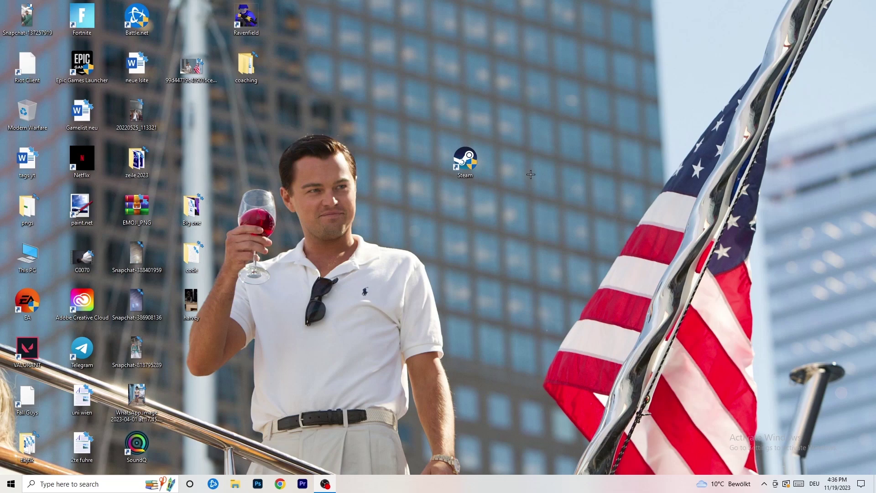
# Recheck the Steam shortcut's compatibility settings and return the shortcut to the empty slot in the third desktop icon column
pyautogui.moveTo(466, 160); pyautogui.dragTo(411, 160)
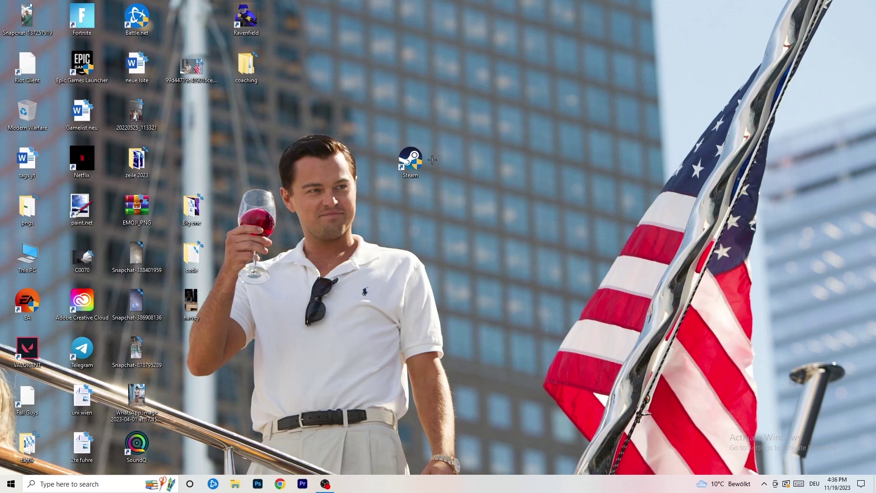
pyautogui.moveTo(420, 161); pyautogui.dragTo(316, 155)
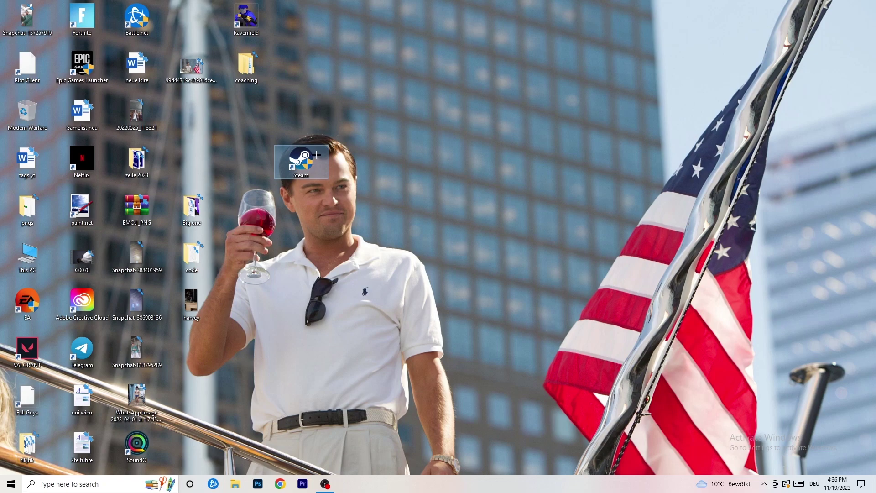
pyautogui.rightClick(303, 158)
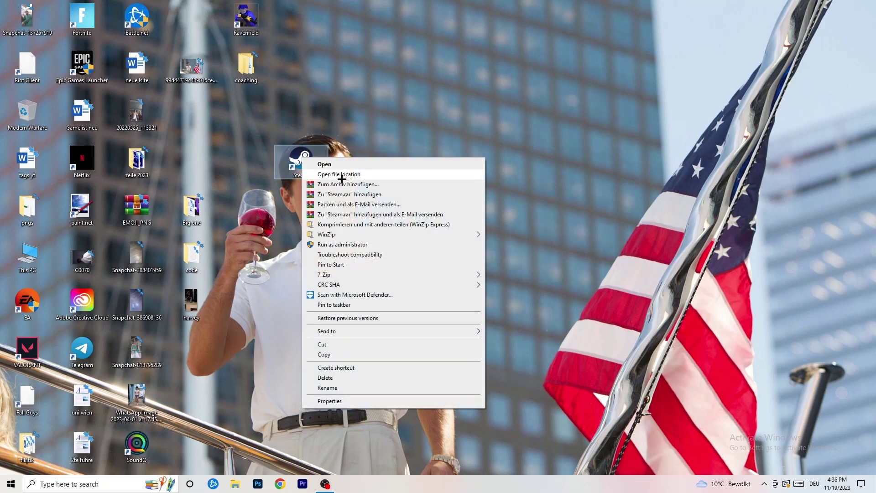
pyautogui.click(335, 402)
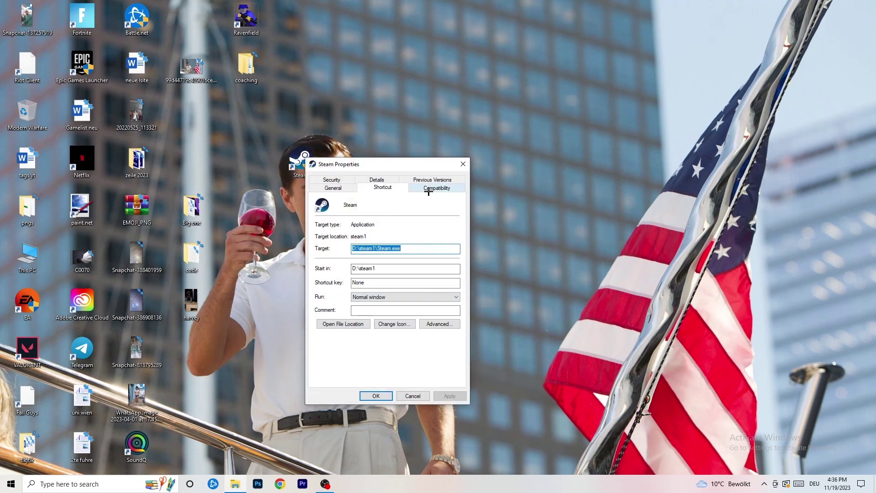
pyautogui.click(437, 187)
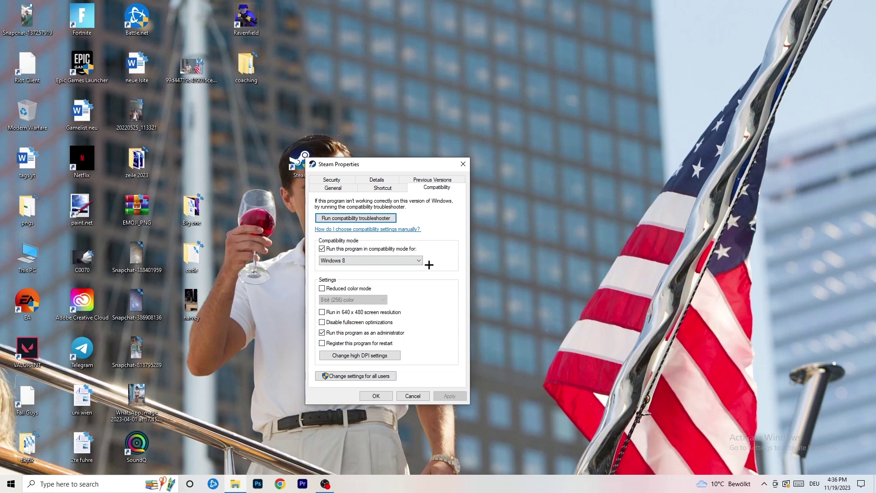
pyautogui.click(463, 164)
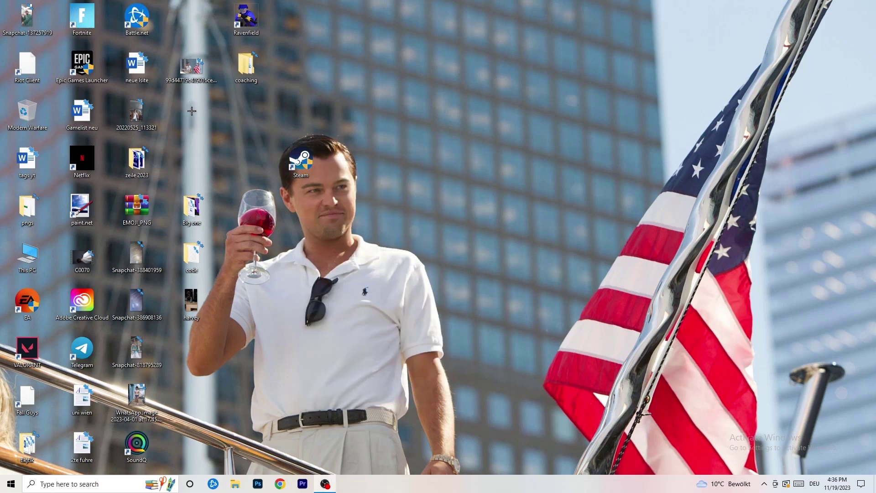
pyautogui.moveTo(192, 111); pyautogui.dragTo(192, 111)
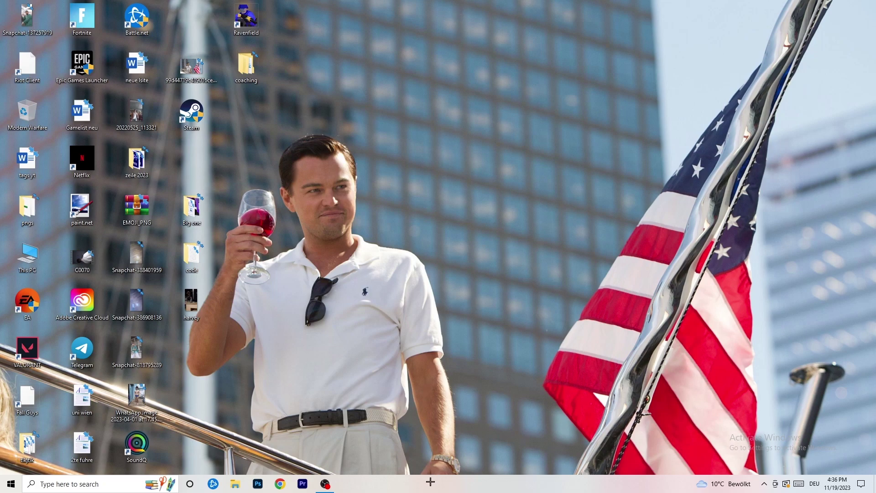
# Open Task Manager from the taskbar and maximize its window
pyautogui.moveTo(431, 482); pyautogui.dragTo(502, 489)
pyautogui.rightClick(477, 488)
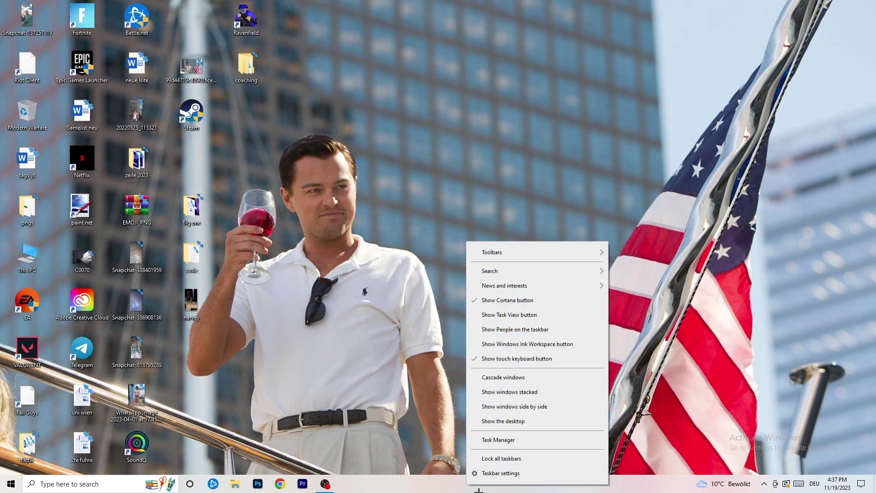
pyautogui.click(509, 440)
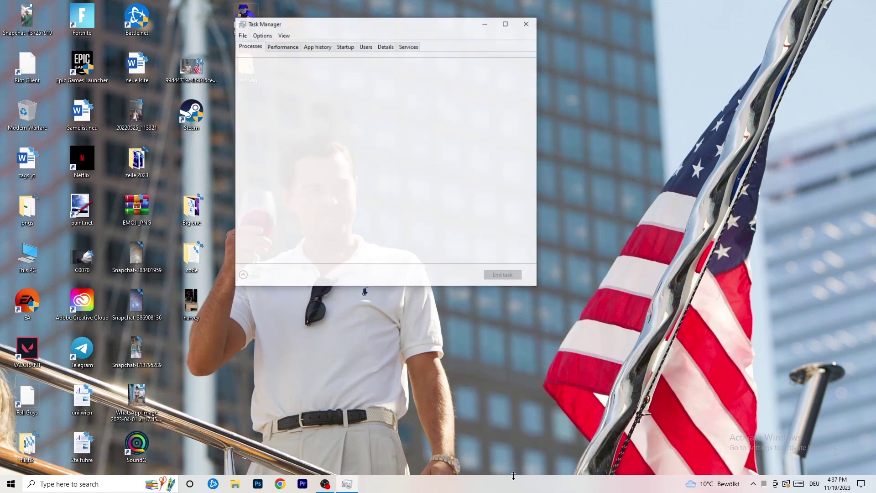
pyautogui.click(505, 24)
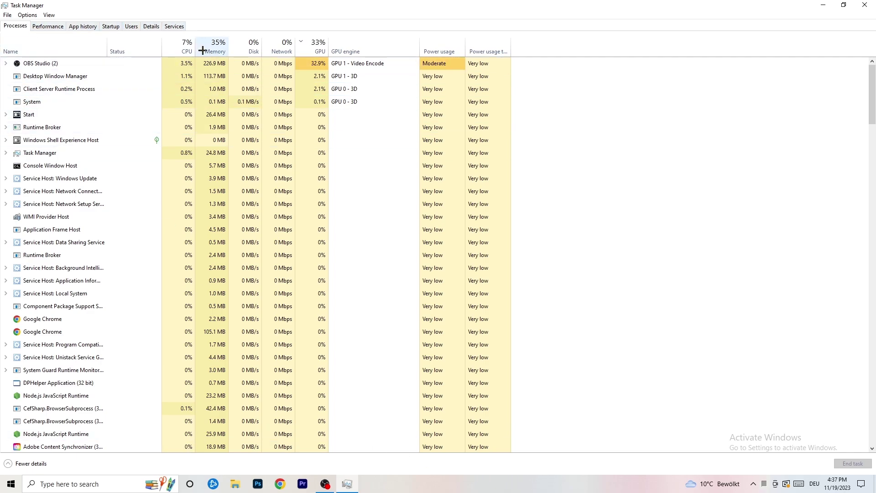
# Review the priority options for the second Creative Cloud UI process in Task Manager's detailed process list
pyautogui.click(152, 27)
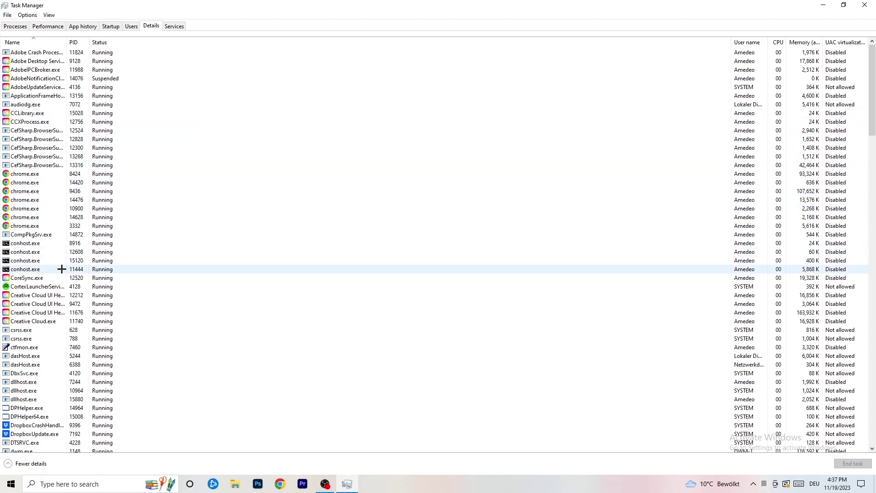
pyautogui.rightClick(26, 304)
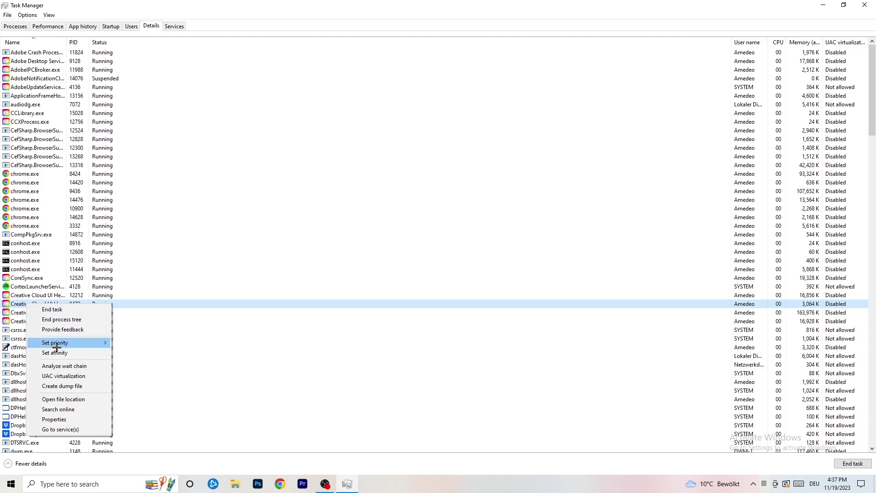
pyautogui.moveTo(57, 346)
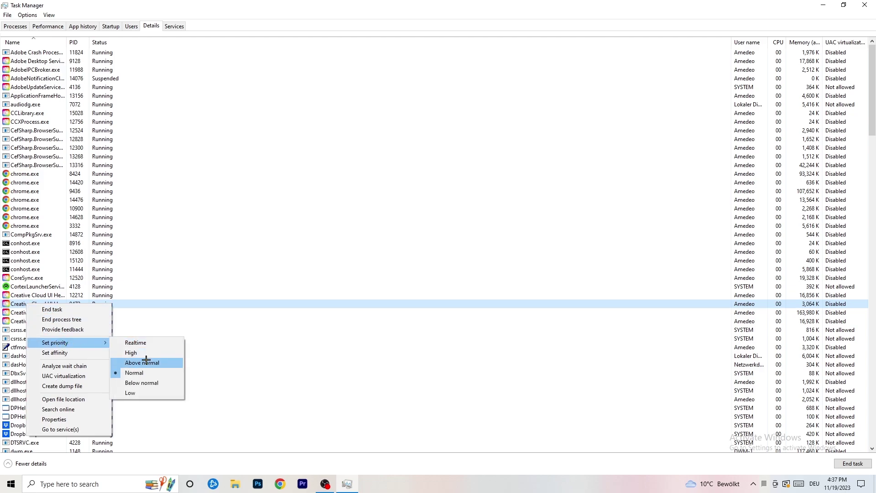